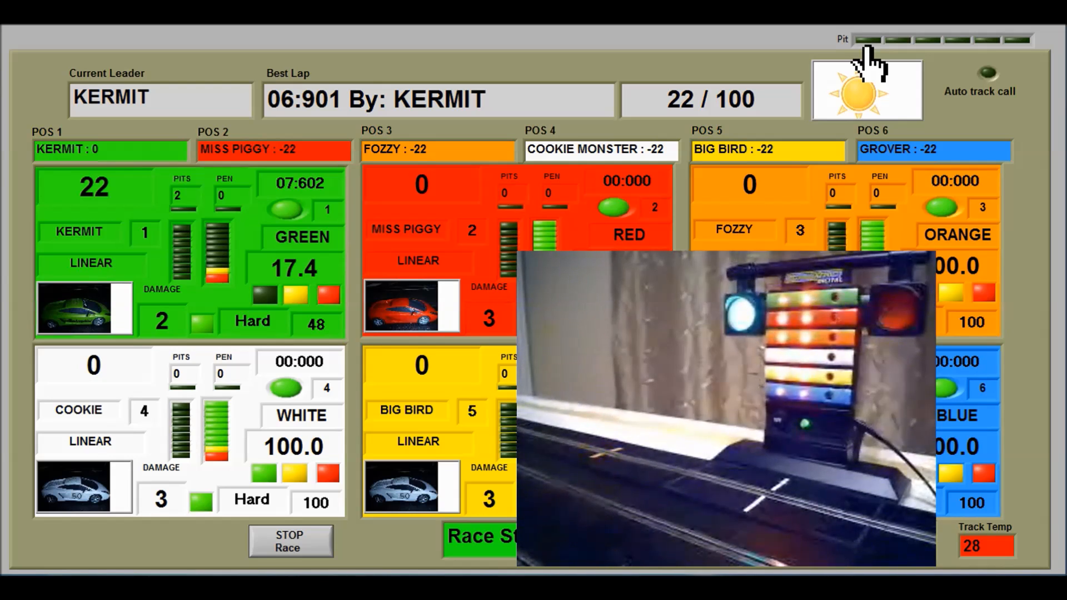
- Leave the race screen and return to the Main page with the Pit-Pro options
click(866, 40)
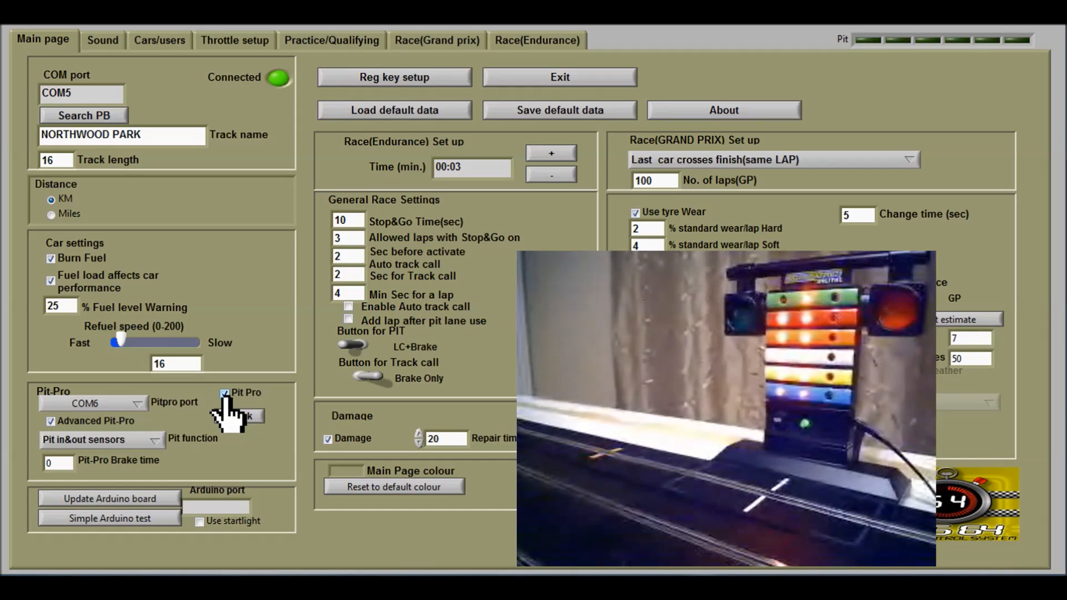
click(225, 394)
click(225, 394)
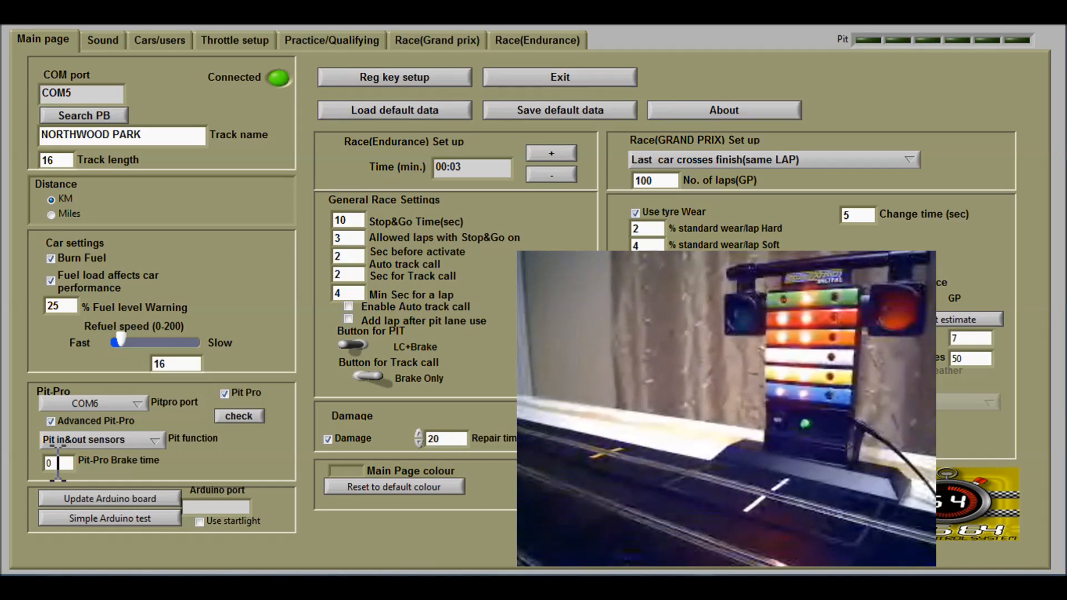
- Clear the old 0 from the Pit-Pro brake time field, ready for 0.1 seconds
key(BackSpace)
text(0)
text(.)
text(1)
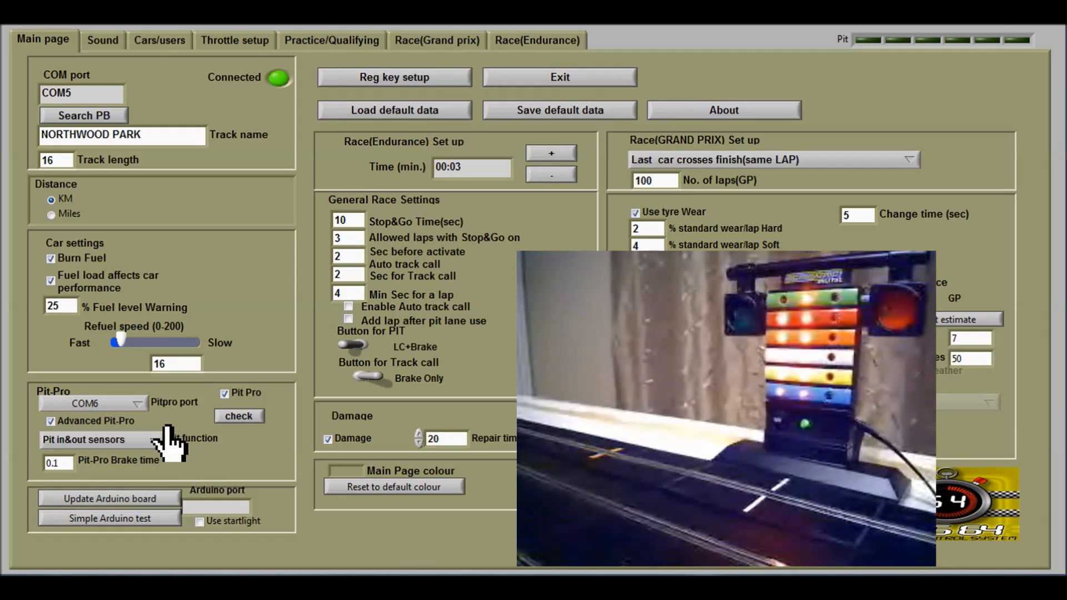
click(159, 442)
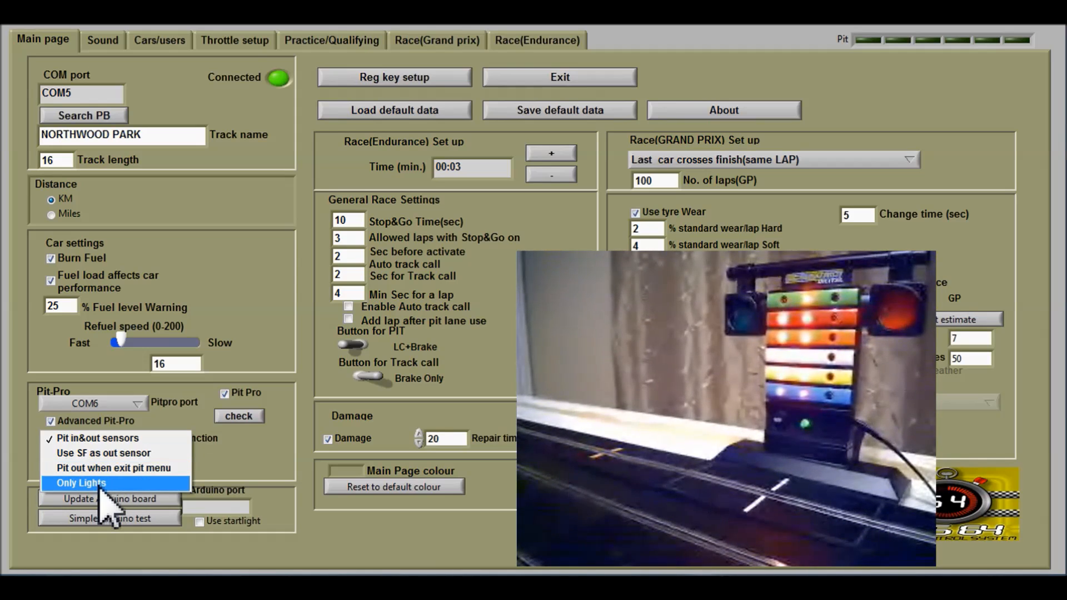
click(265, 460)
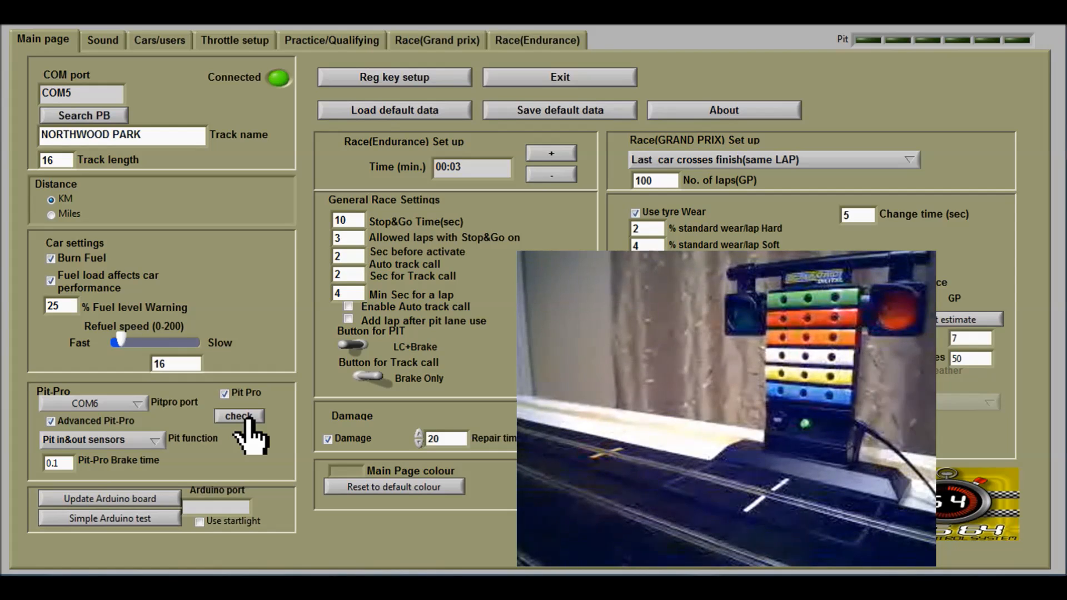
- Keep COM6 as the Pit-Pro port and run the Pit-Pro connection check
click(139, 408)
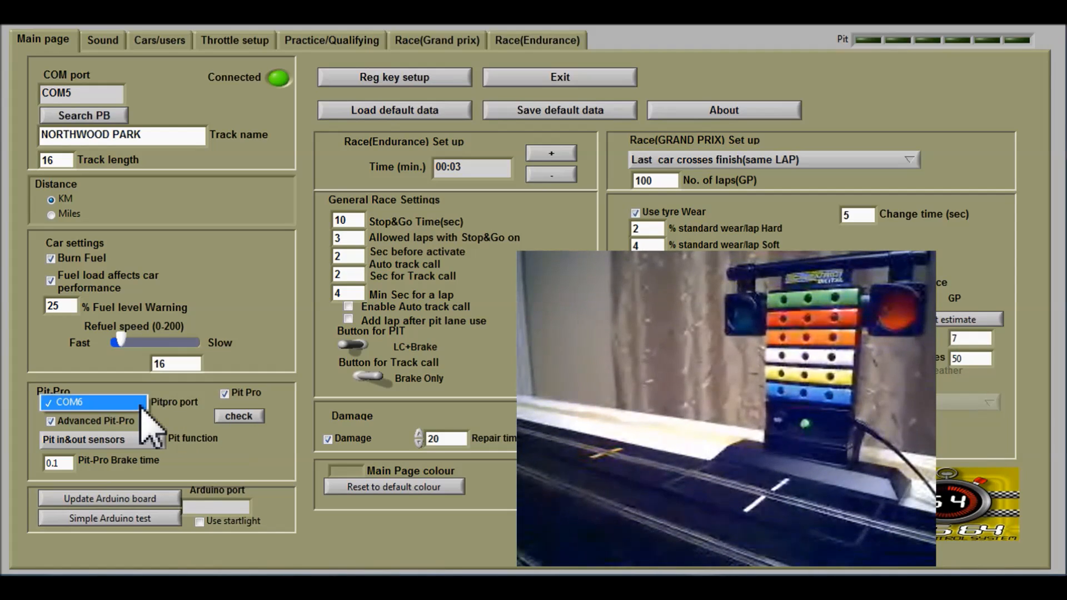
click(138, 407)
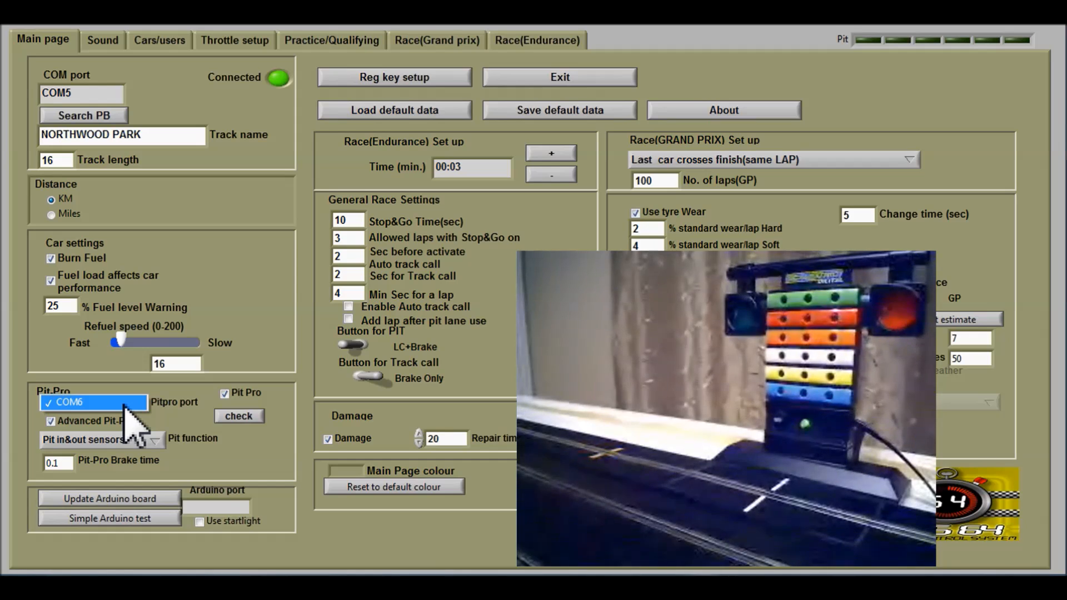
click(125, 403)
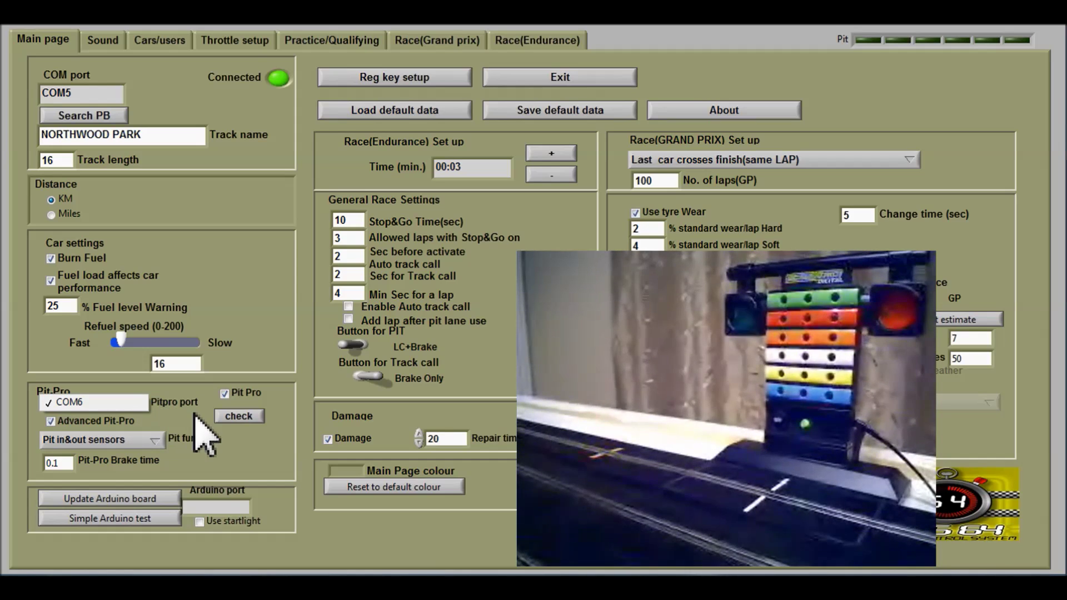
click(239, 416)
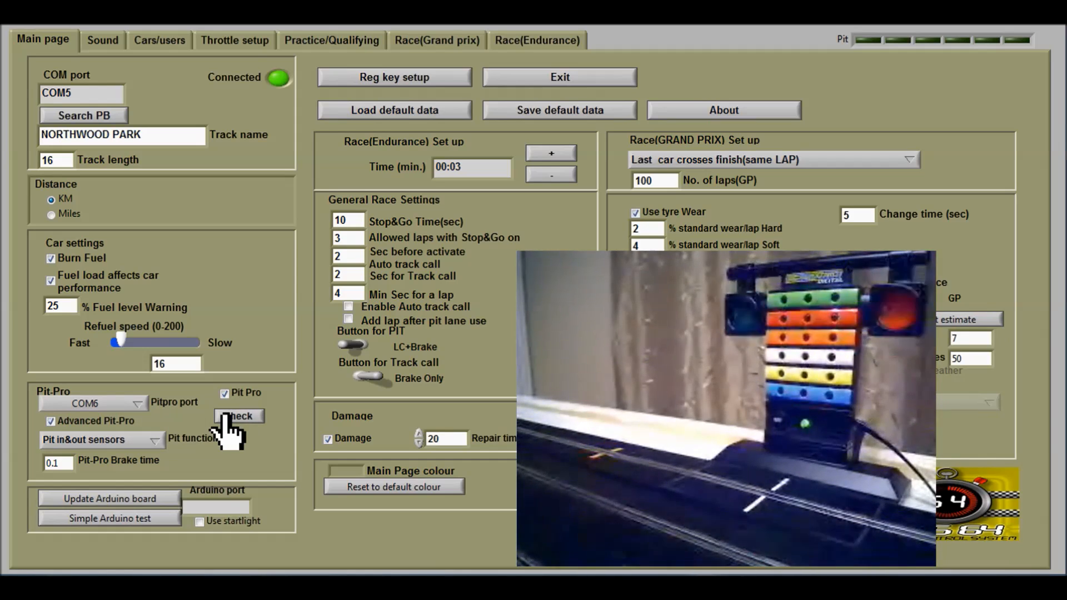